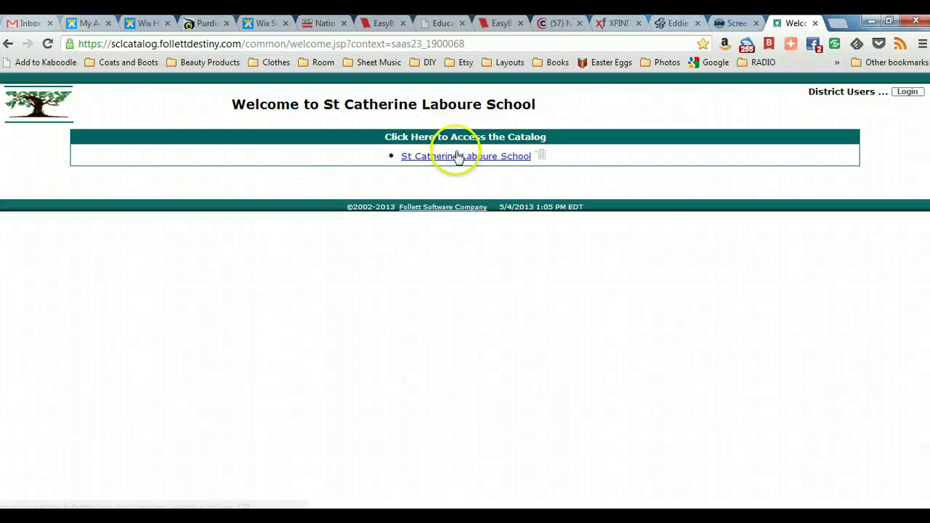
Open the St Catherine Laboure School catalog and enter 'civil war' in the Find box
{"action": "left_click", "coordinate": [456, 157]}
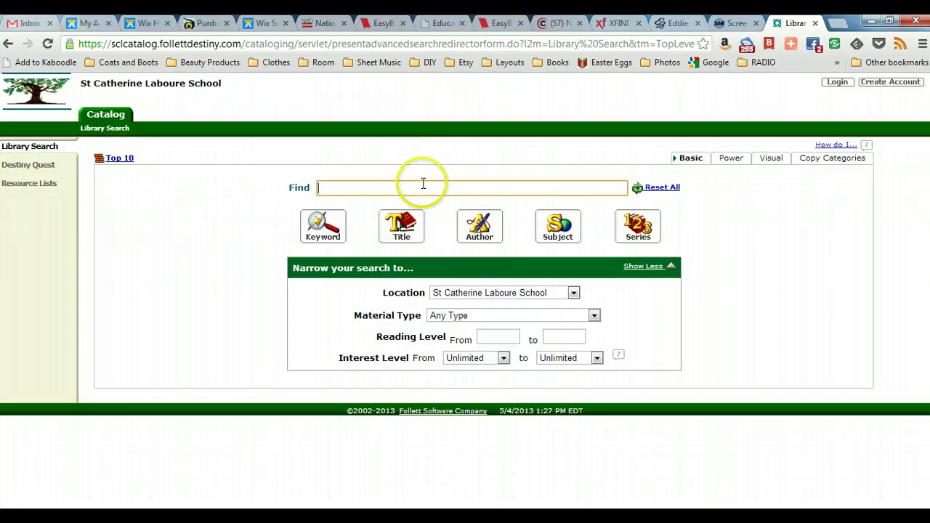
{"action": "left_click", "coordinate": [423, 186]}
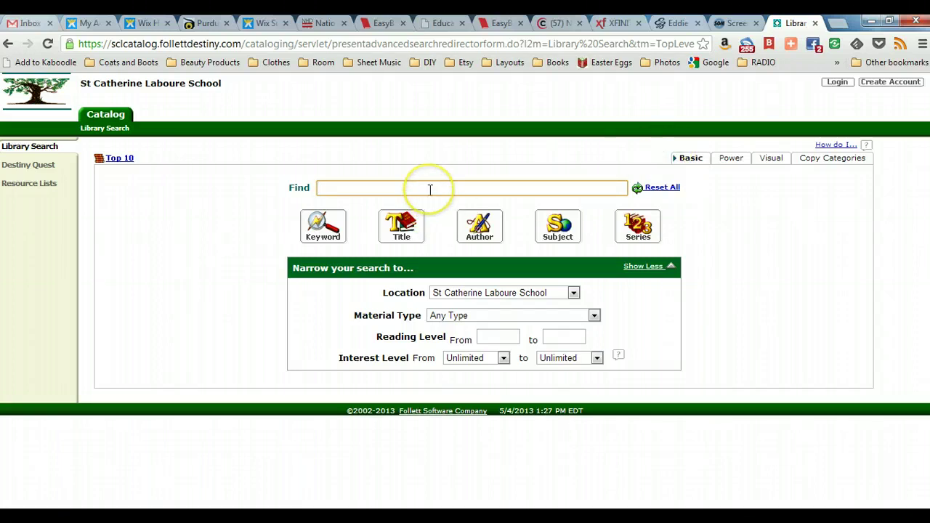
{"action": "type", "text": "civil"}
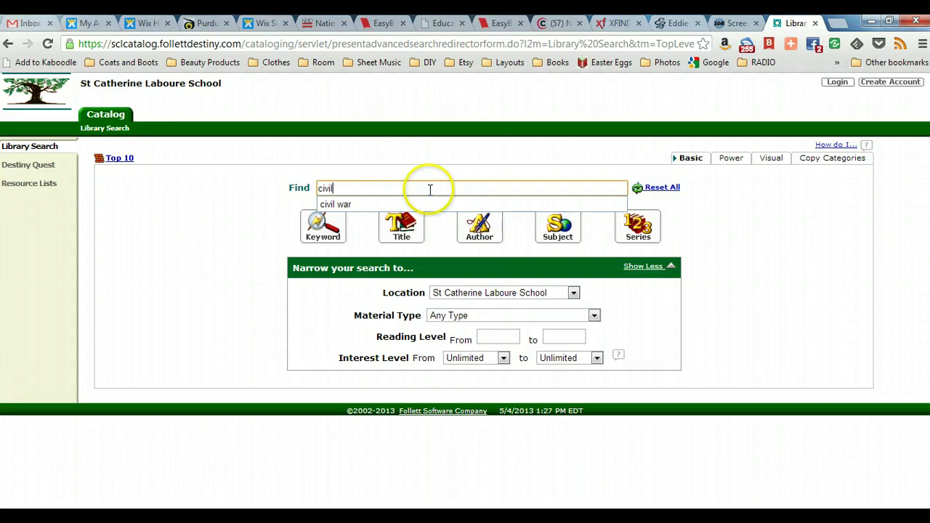
{"action": "type", "text": " war"}
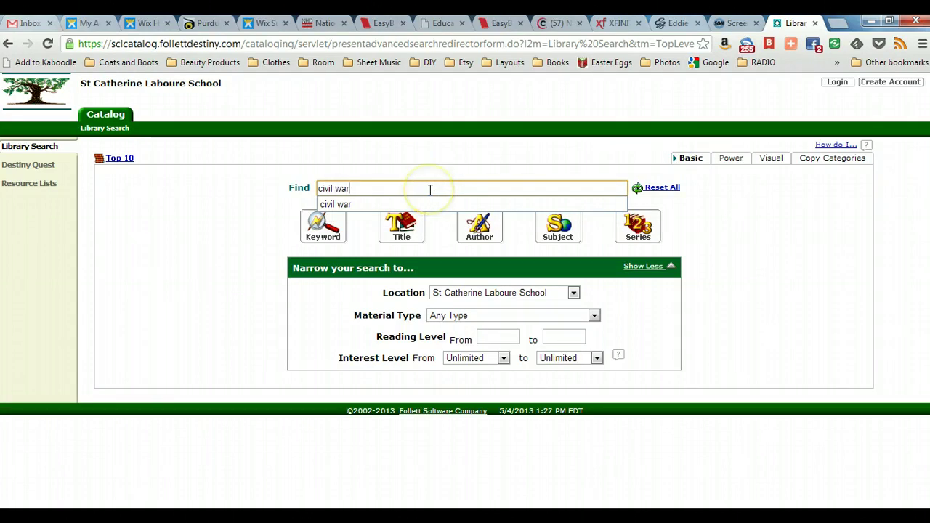
Run a keyword search for civil war (114 titles), then return to an empty Library Search form
{"action": "left_click", "coordinate": [329, 235]}
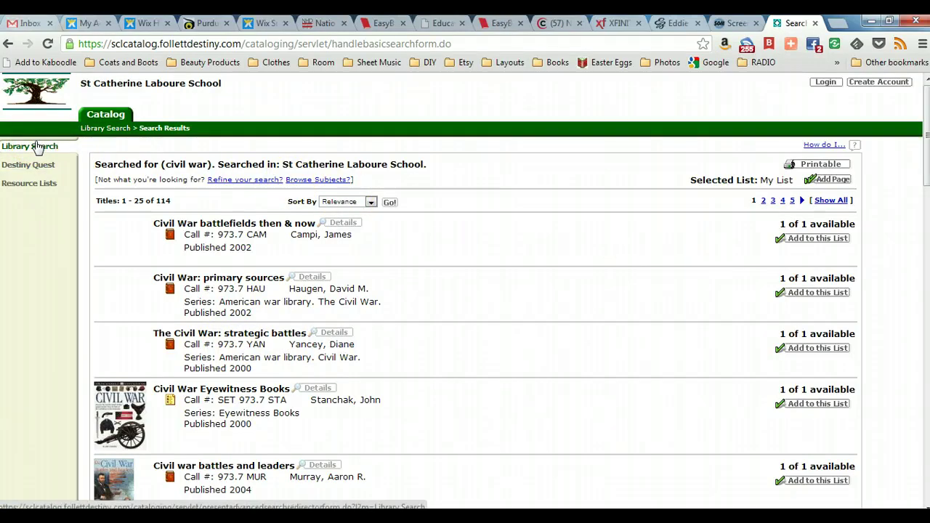
{"action": "left_click", "coordinate": [38, 148]}
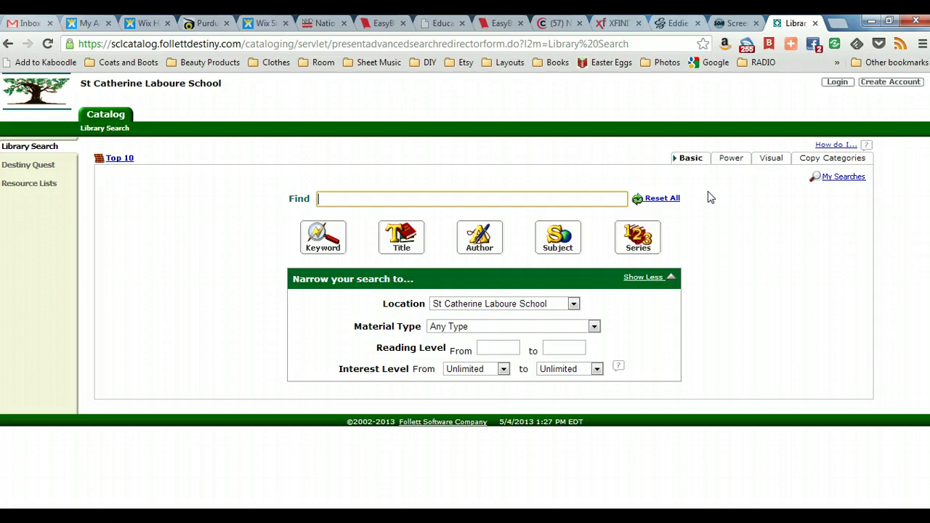
On the Power search form, search civil war AND battles, narrowing results to 16 titles
{"action": "left_click", "coordinate": [728, 160]}
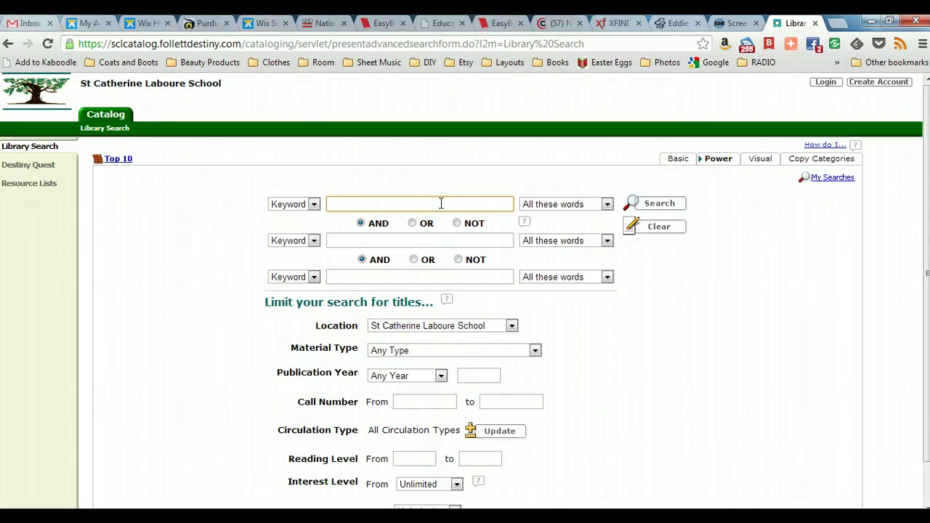
{"action": "left_click", "coordinate": [432, 206]}
{"action": "type", "text": "civi"}
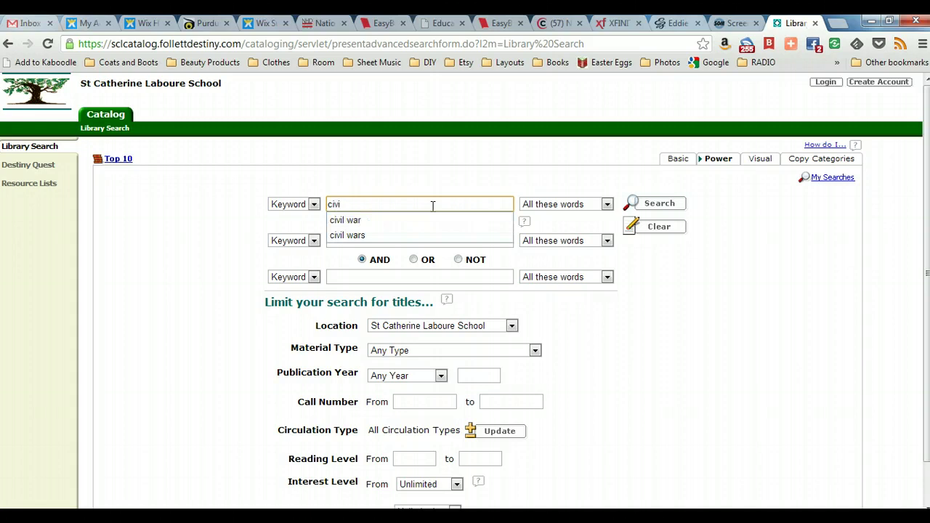
{"action": "type", "text": "l war"}
{"action": "left_click", "coordinate": [394, 218]}
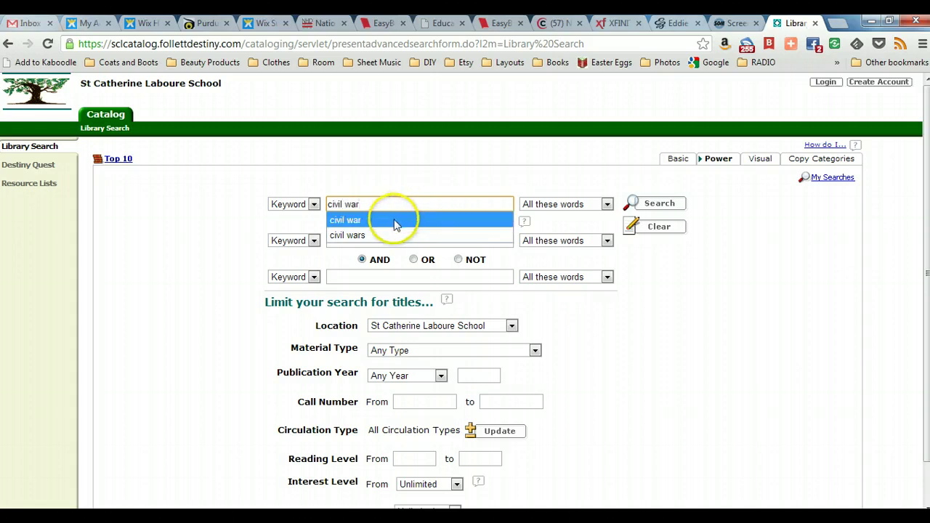
{"action": "left_click", "coordinate": [361, 234]}
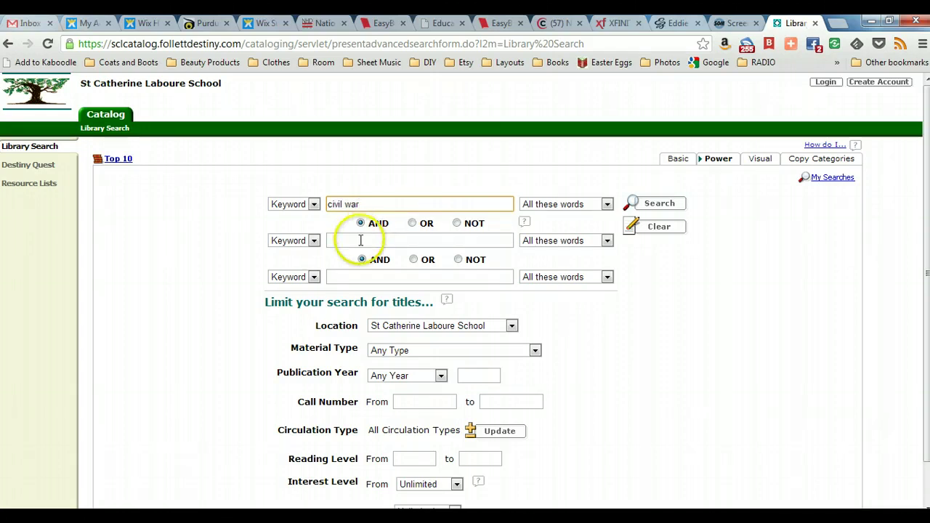
{"action": "left_click", "coordinate": [360, 239]}
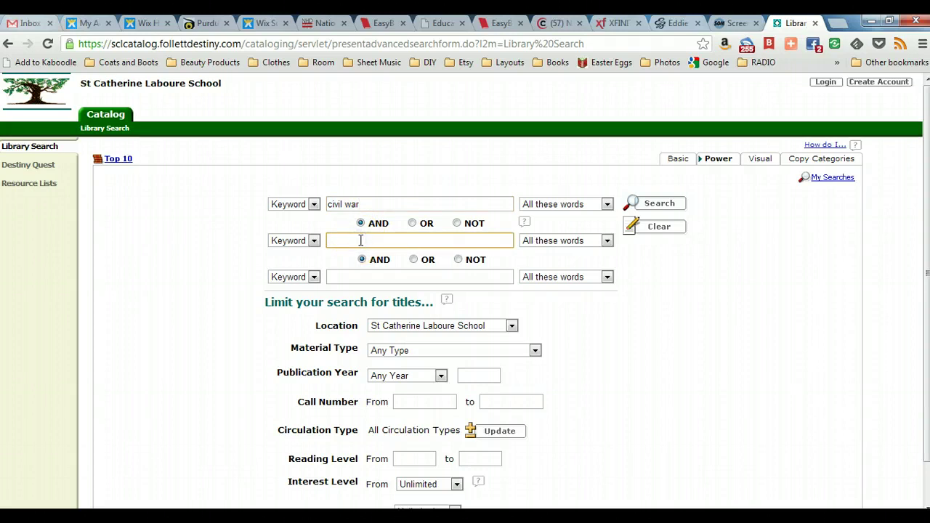
{"action": "type", "text": "batt"}
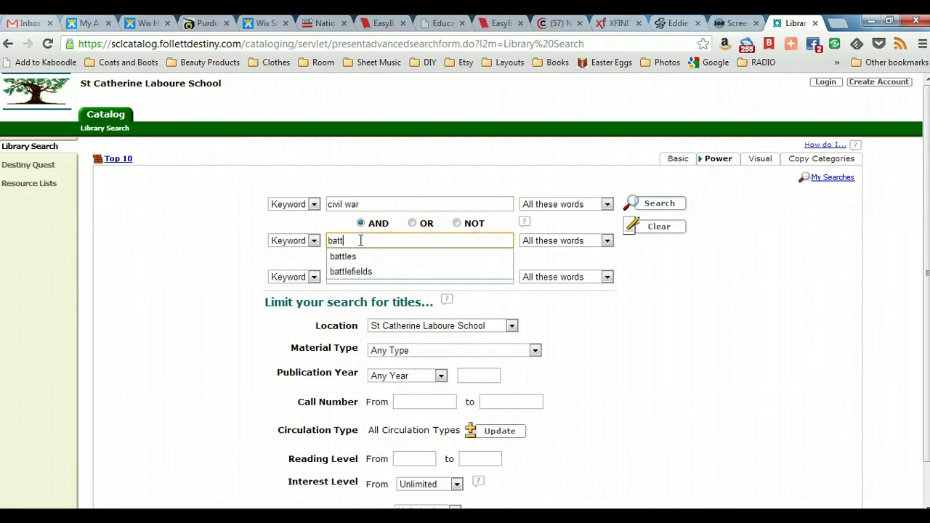
{"action": "type", "text": "les"}
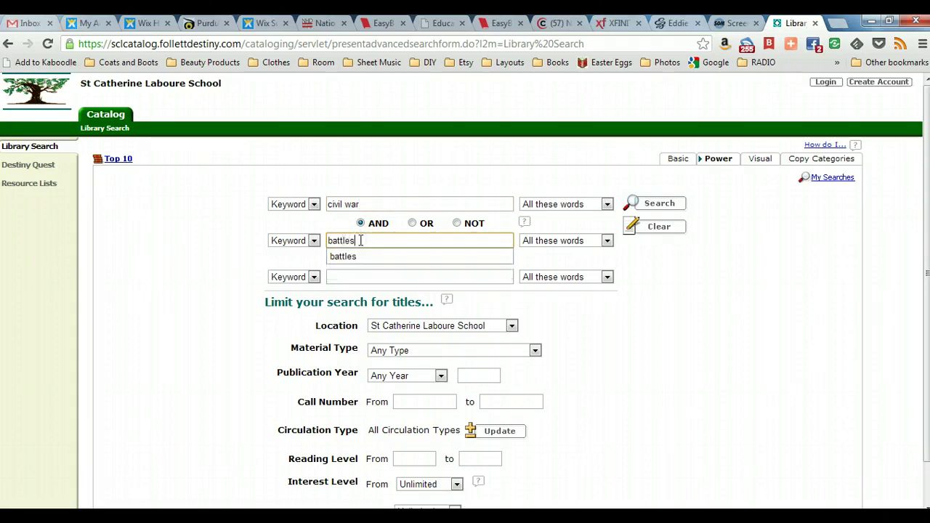
{"action": "left_click", "coordinate": [659, 204]}
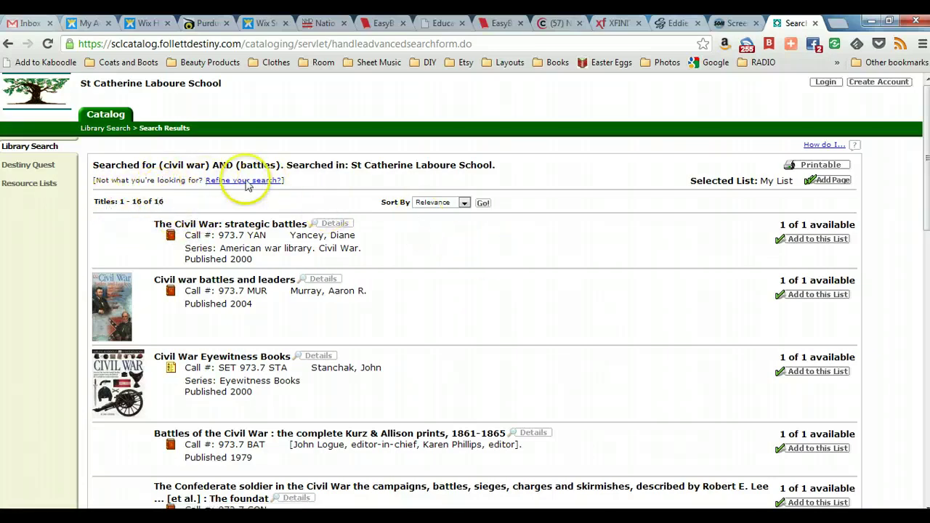
Go back to a cleared Power search form after the 16-title result
{"action": "left_click", "coordinate": [40, 149]}
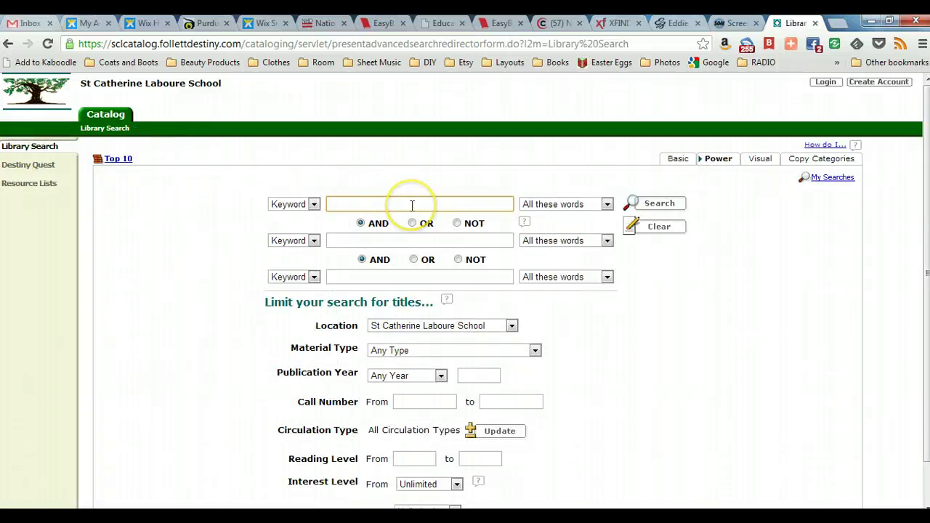
Fill three keyword rows with civil war AND battles OR battlefields
{"action": "type", "text": "c"}
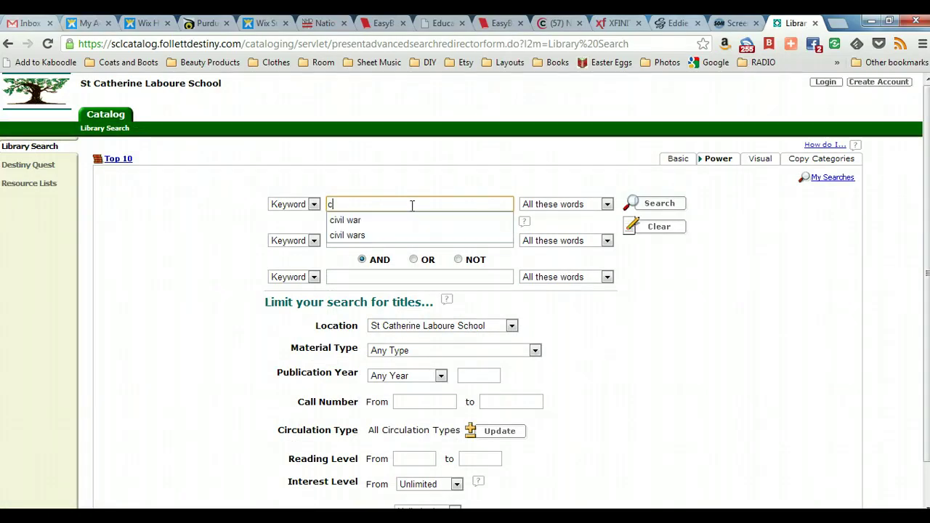
{"action": "left_click", "coordinate": [353, 221]}
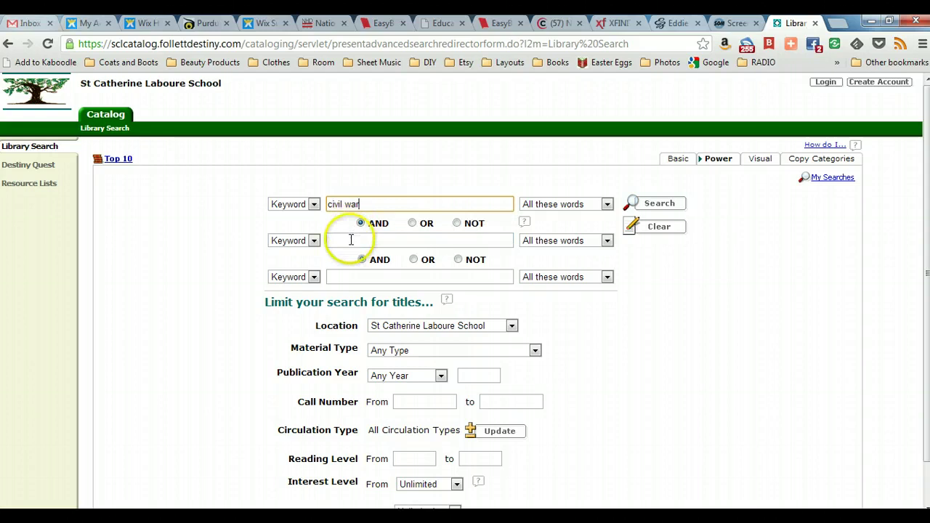
{"action": "left_click", "coordinate": [350, 241]}
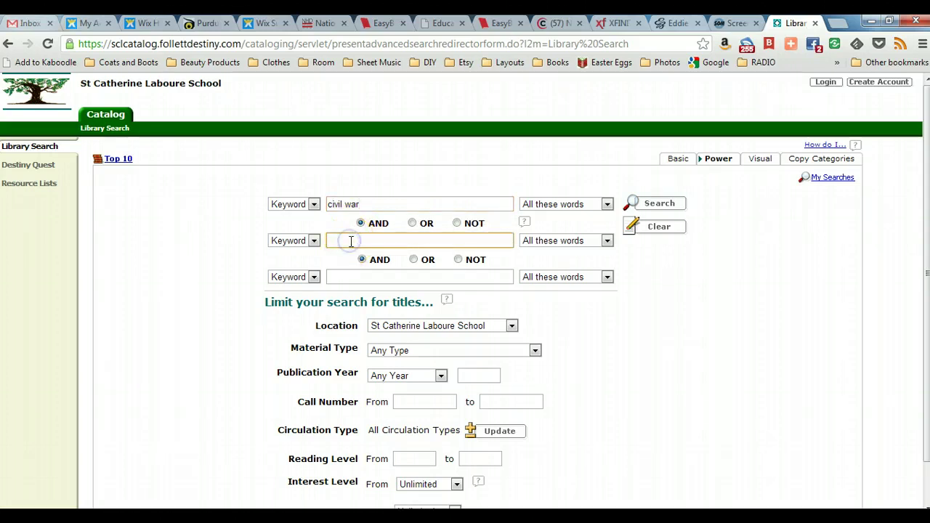
{"action": "type", "text": "batt"}
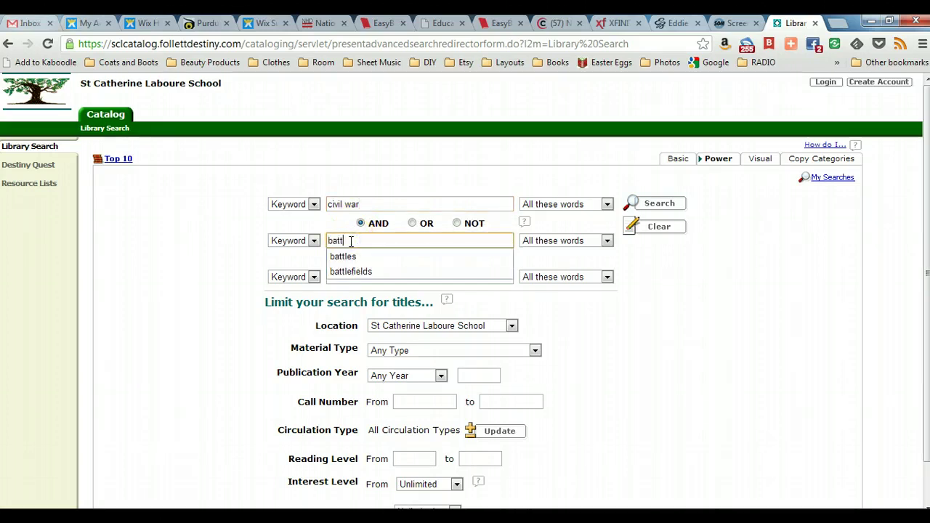
{"action": "left_click", "coordinate": [342, 256]}
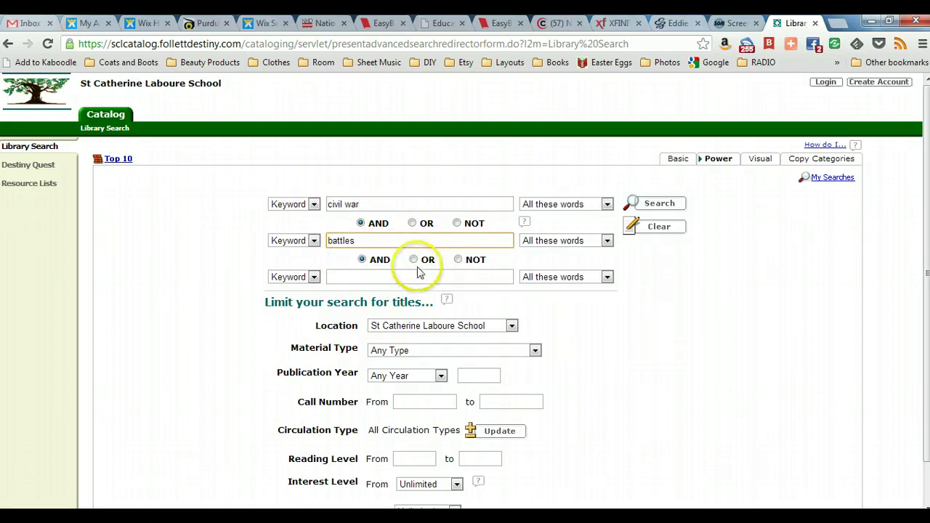
{"action": "left_click", "coordinate": [414, 260]}
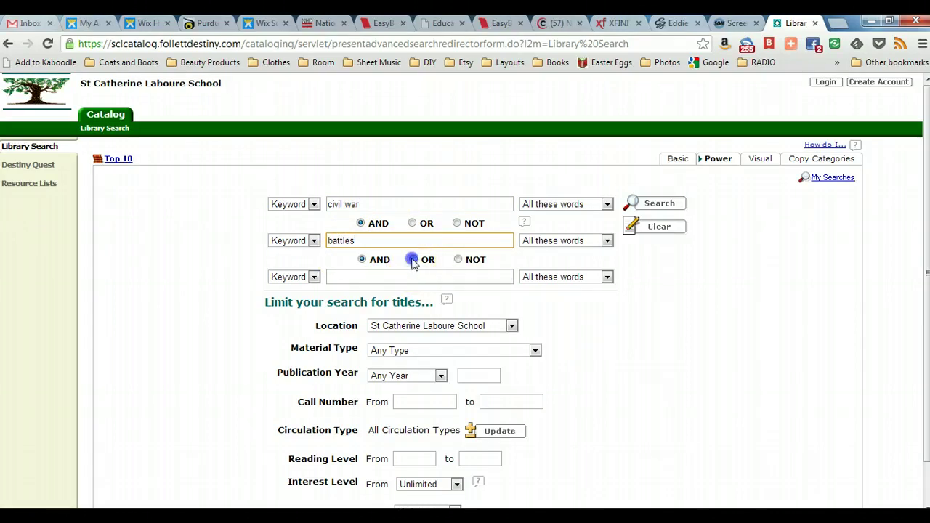
{"action": "left_click", "coordinate": [377, 277]}
{"action": "type", "text": "battle"}
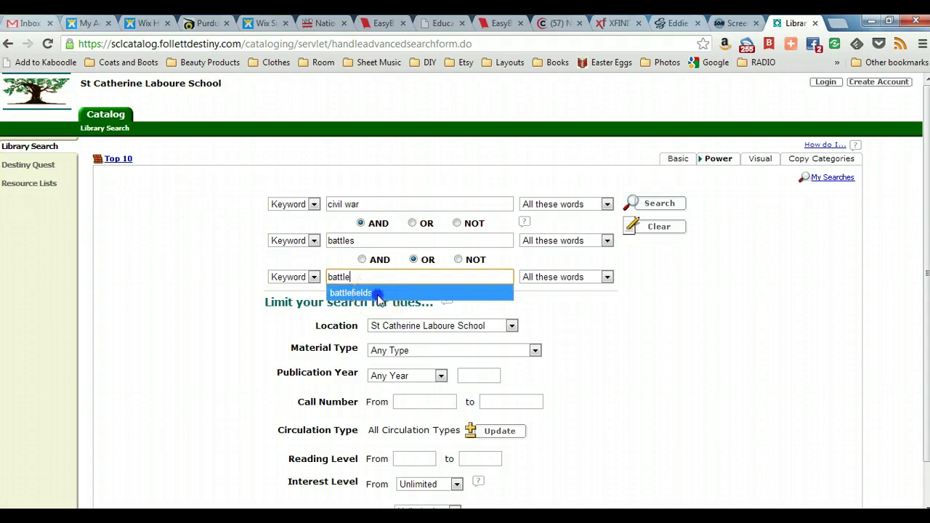
{"action": "left_click", "coordinate": [363, 293]}
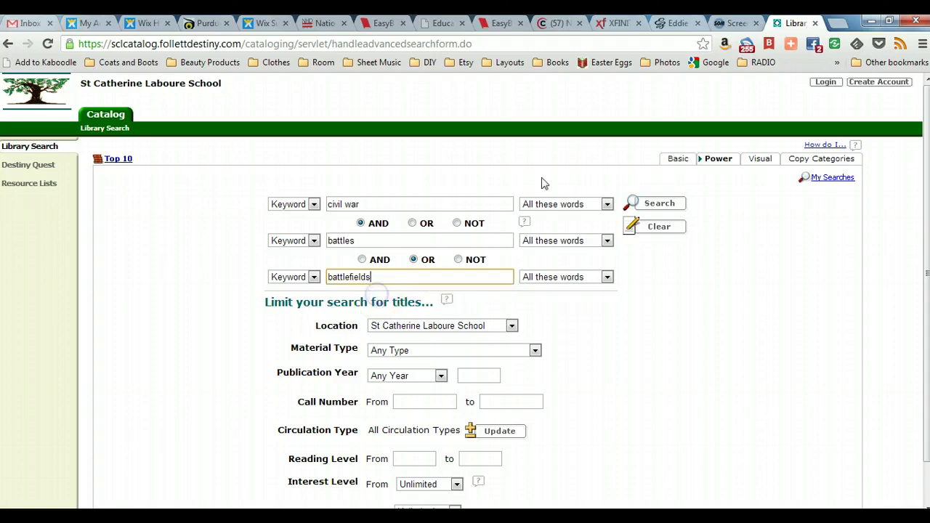
Run the civil war AND battles OR battlefields search (25 titles), then return to a blank form
{"action": "left_click", "coordinate": [660, 204]}
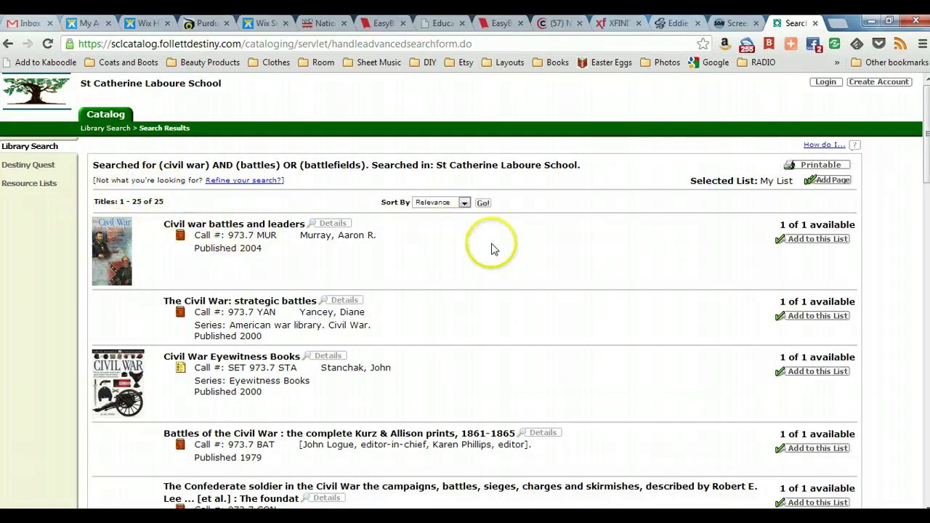
{"action": "left_click", "coordinate": [47, 148]}
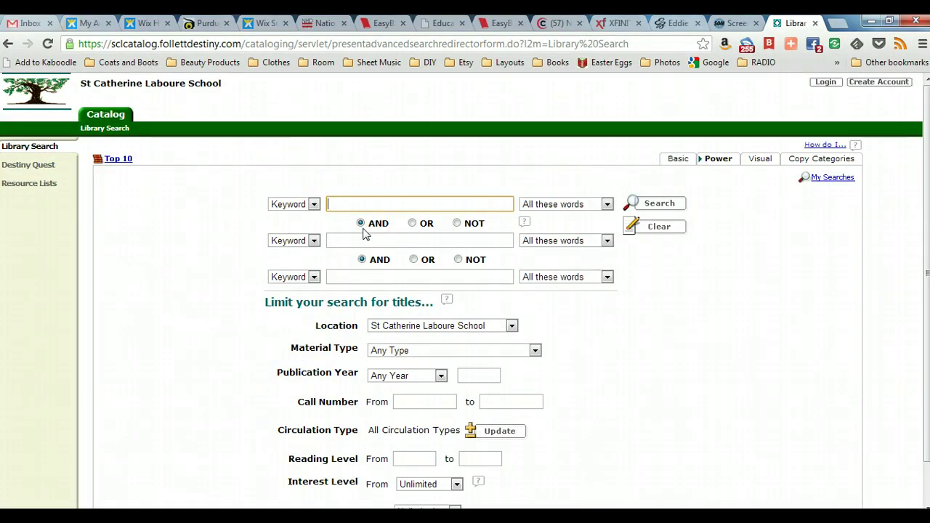
Search civil war NOT fiction on the Power form, returning 78 titles
{"action": "left_click", "coordinate": [363, 205]}
{"action": "type", "text": "c"}
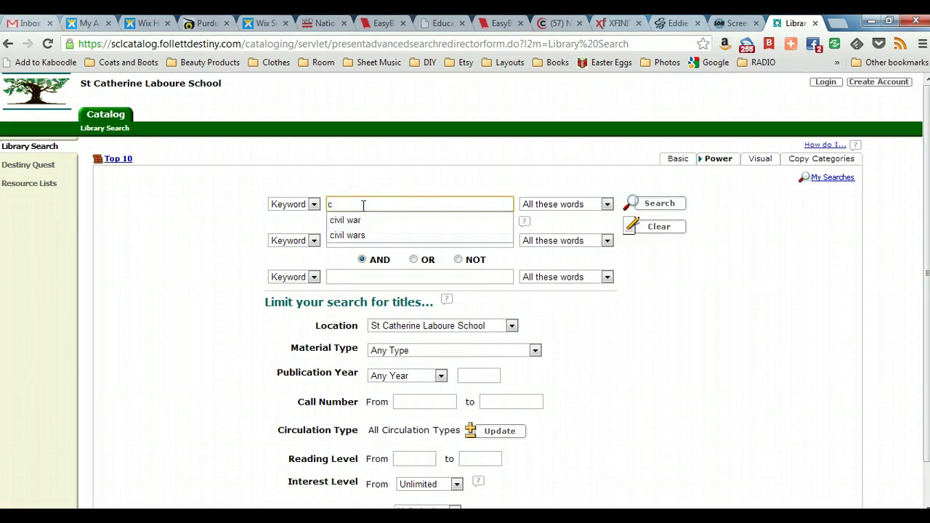
{"action": "left_click", "coordinate": [364, 220]}
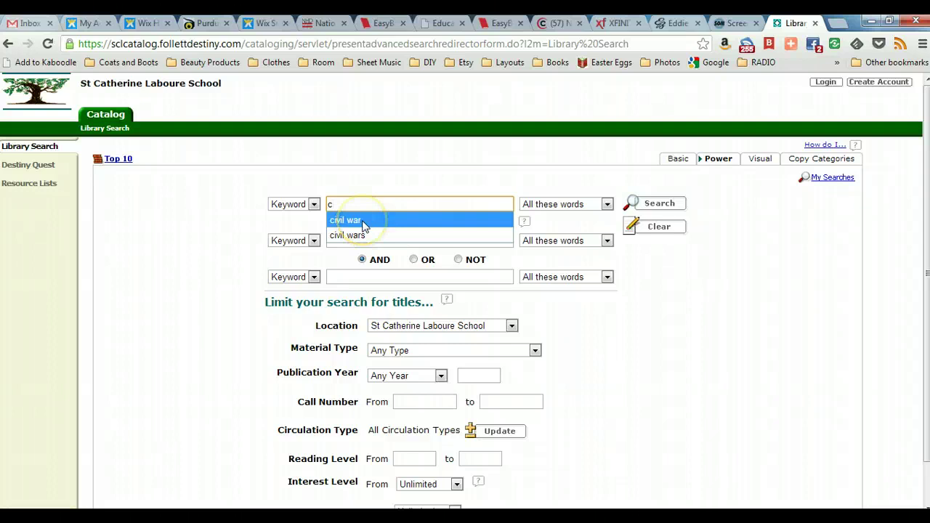
{"action": "left_click", "coordinate": [363, 221]}
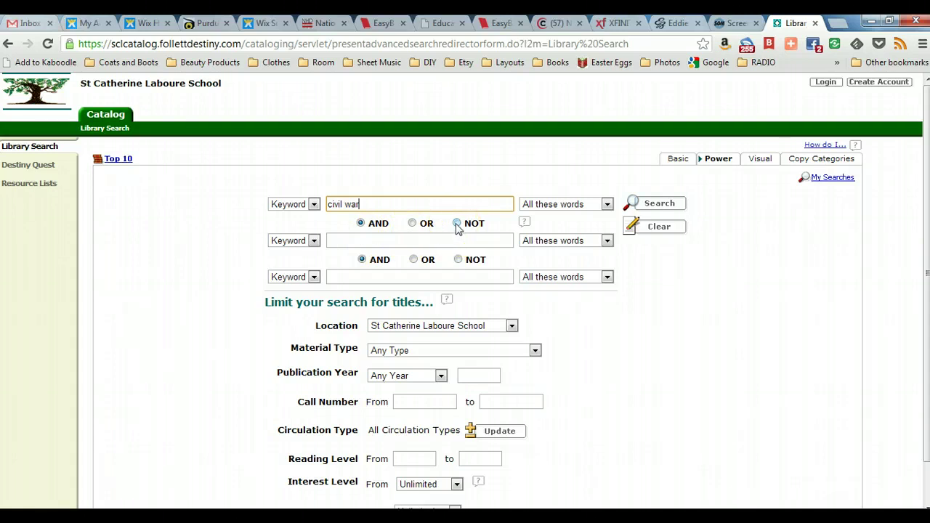
{"action": "left_click", "coordinate": [457, 224]}
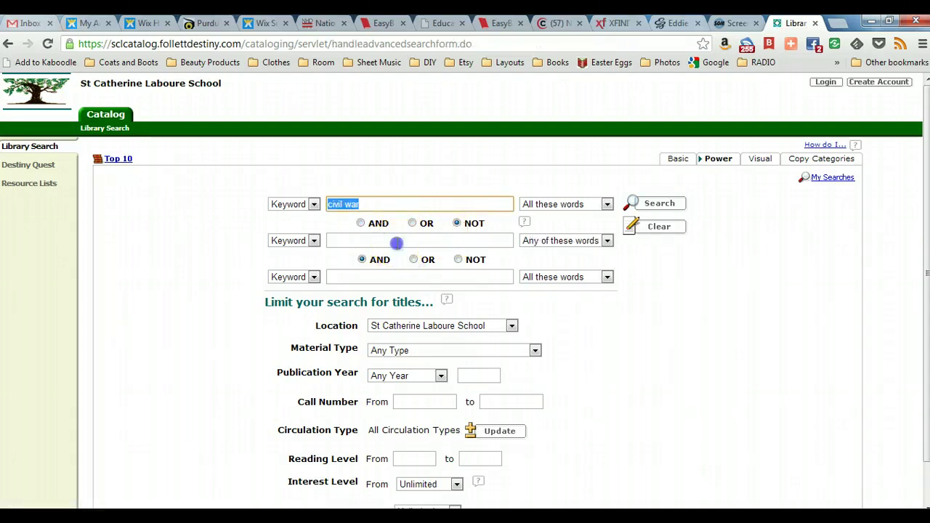
{"action": "left_click", "coordinate": [397, 242]}
{"action": "type", "text": "fiction"}
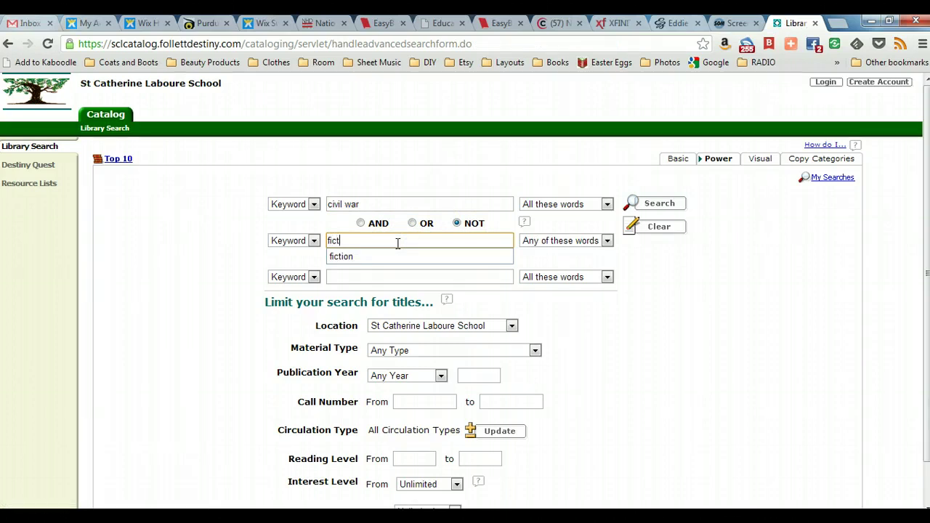
{"action": "left_click", "coordinate": [655, 204]}
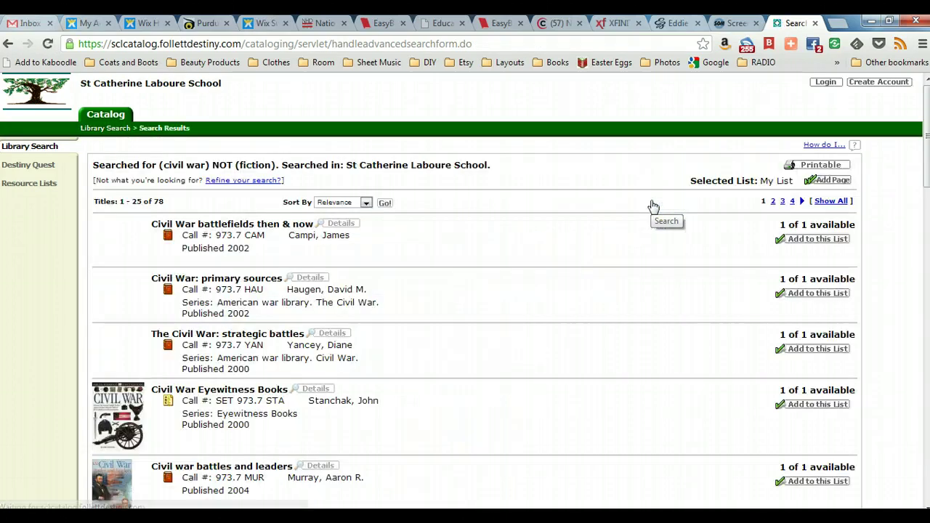